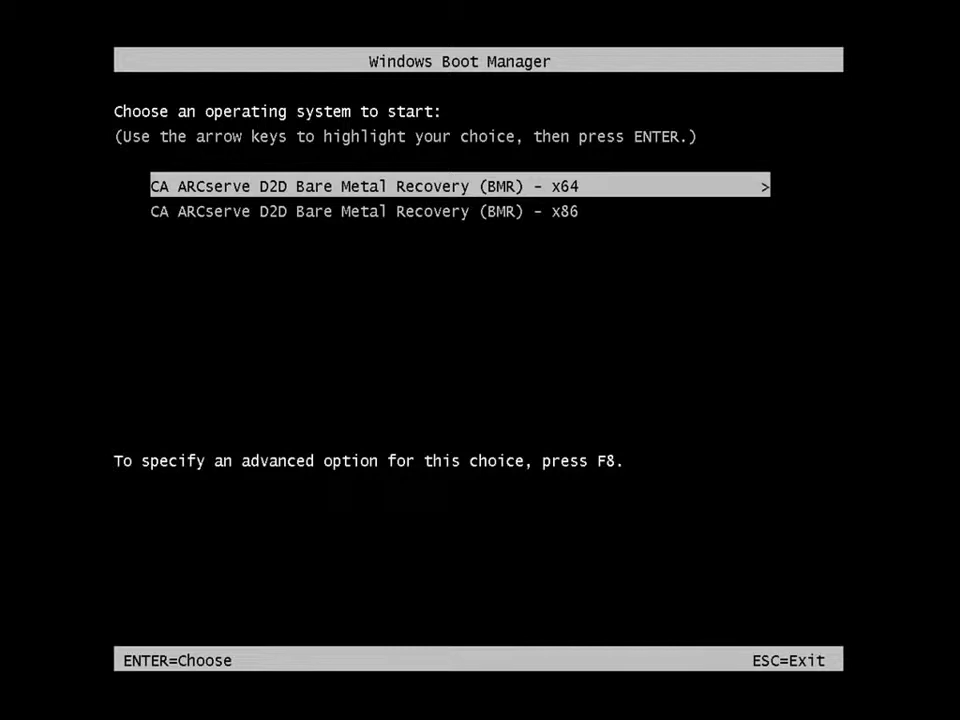
Boot the x64 Bare Metal Recovery environment in English with the US keyboard layout and choose to recover data backed up using CA ARCserve D2D.
key("Return")
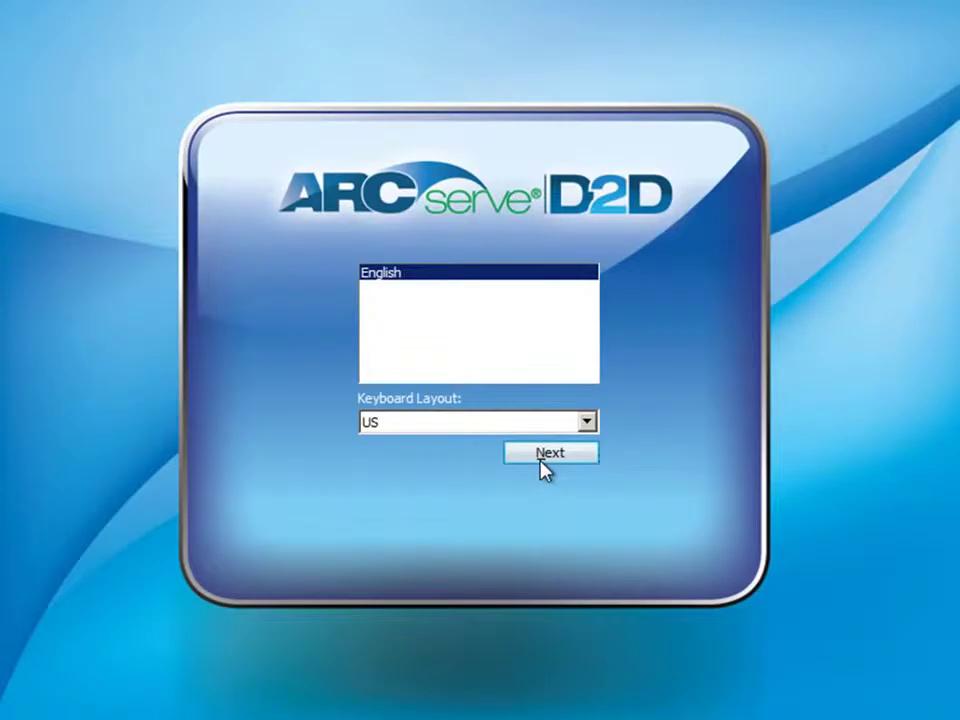
left_click(541, 462)
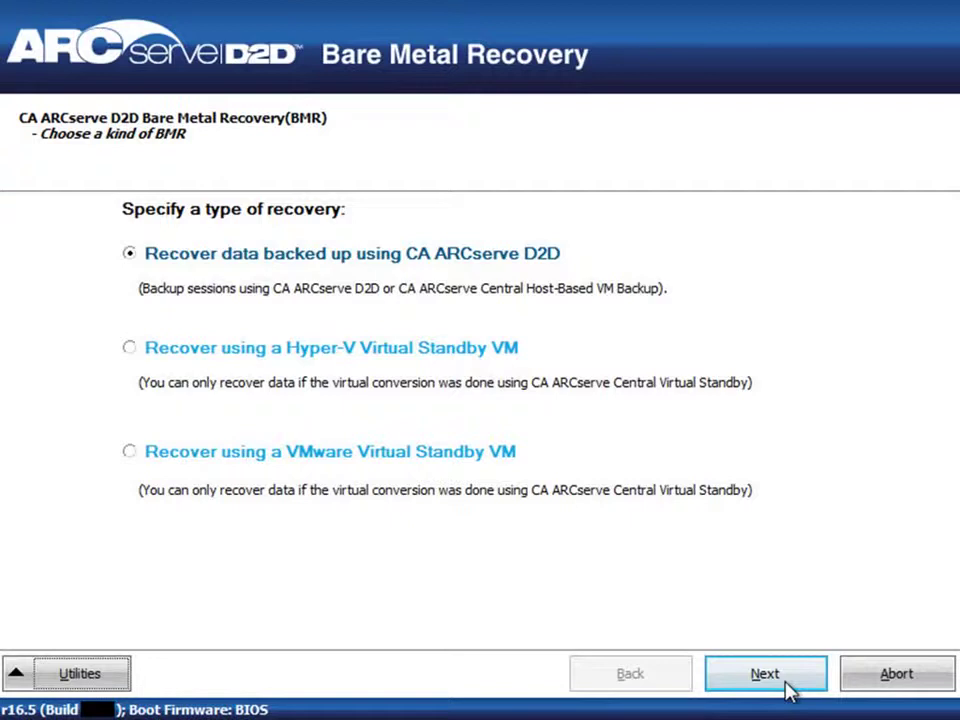
left_click(789, 690)
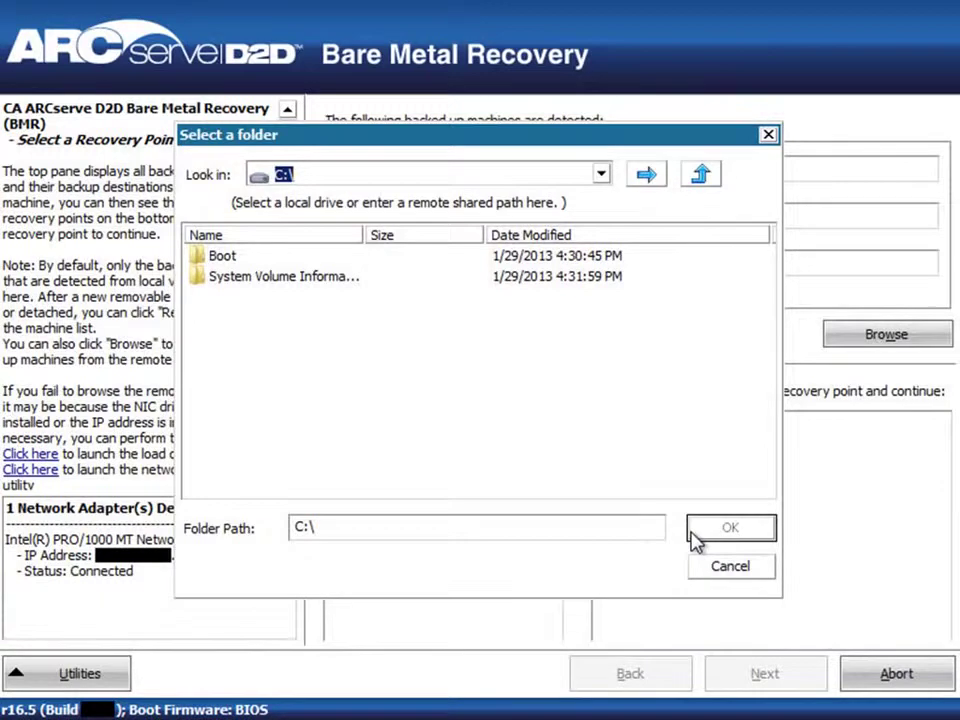
Examine the storage, network and unknown devices in the Load Driver Utility, including the network adapter's driver details.
left_click(118, 680)
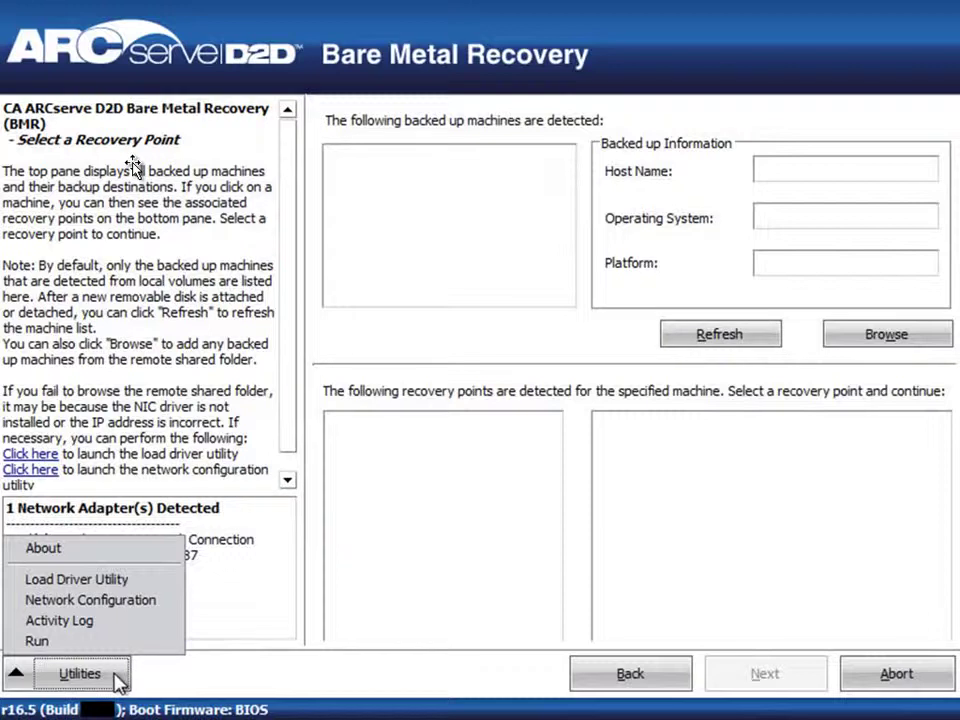
left_click(76, 579)
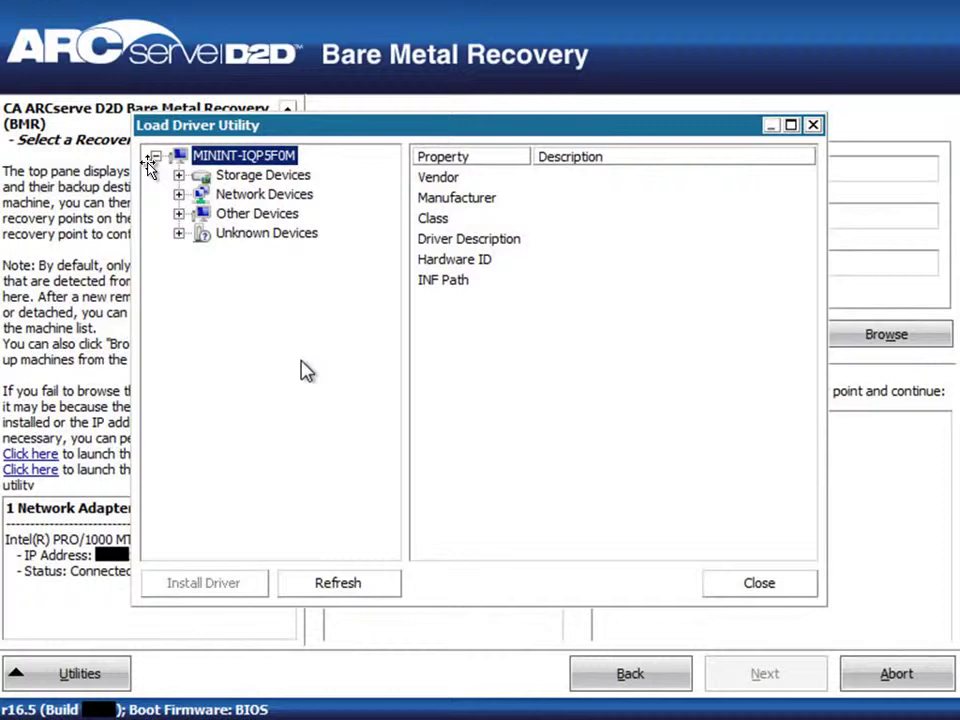
key("KP_Multiply")
scroll(375, 446, "down", 5)
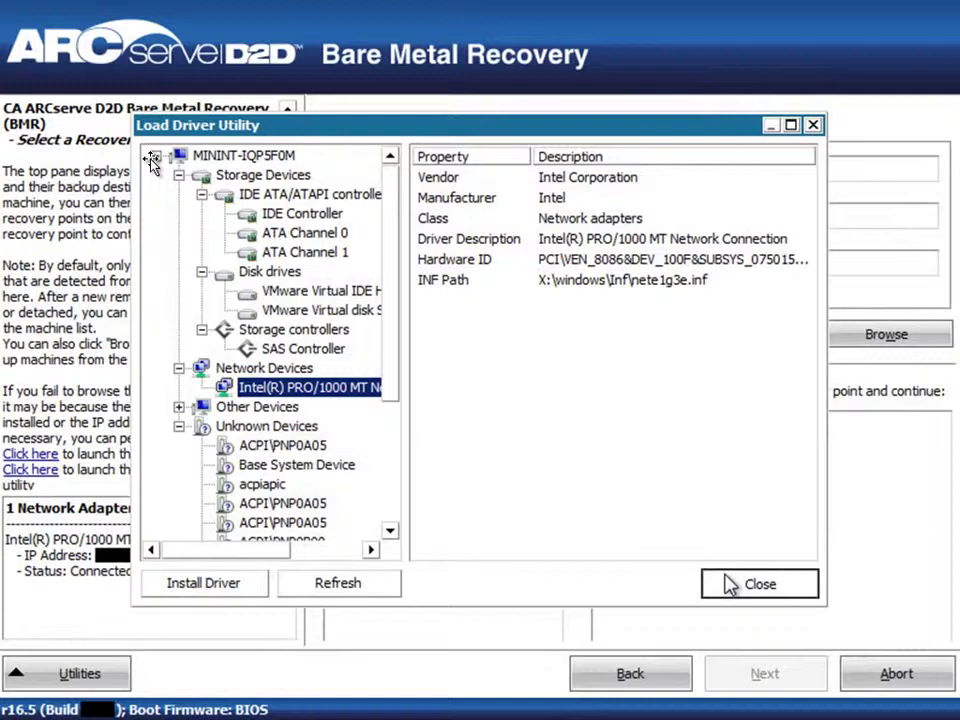
left_click(758, 584)
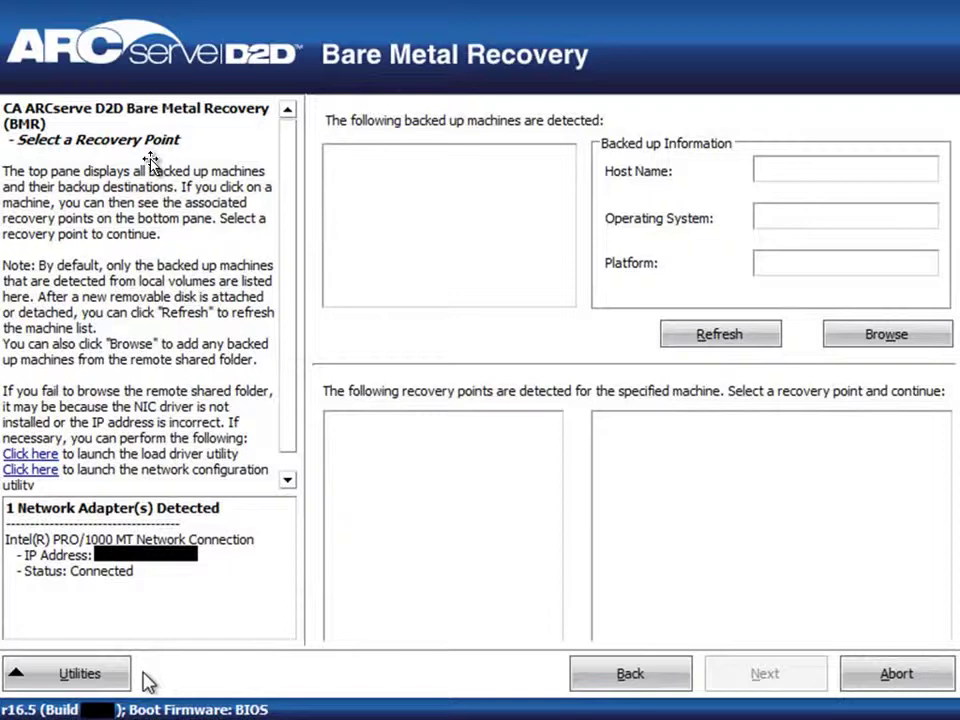
Run cmd from the recovery utilities and ping win-storage to check the network connection to the backup server.
left_click(118, 672)
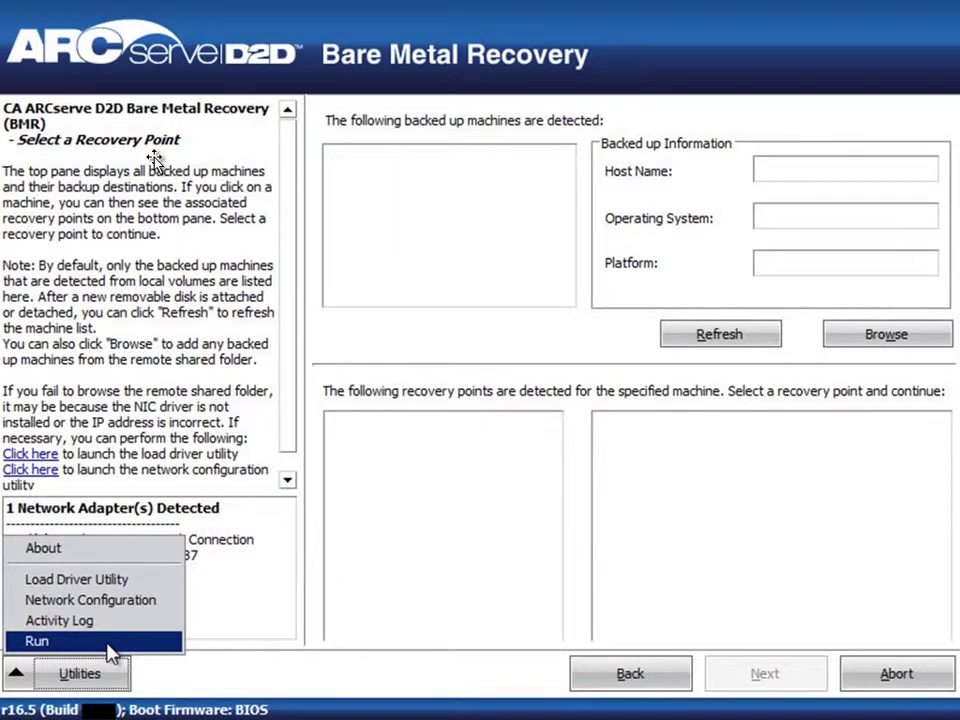
left_click(109, 645)
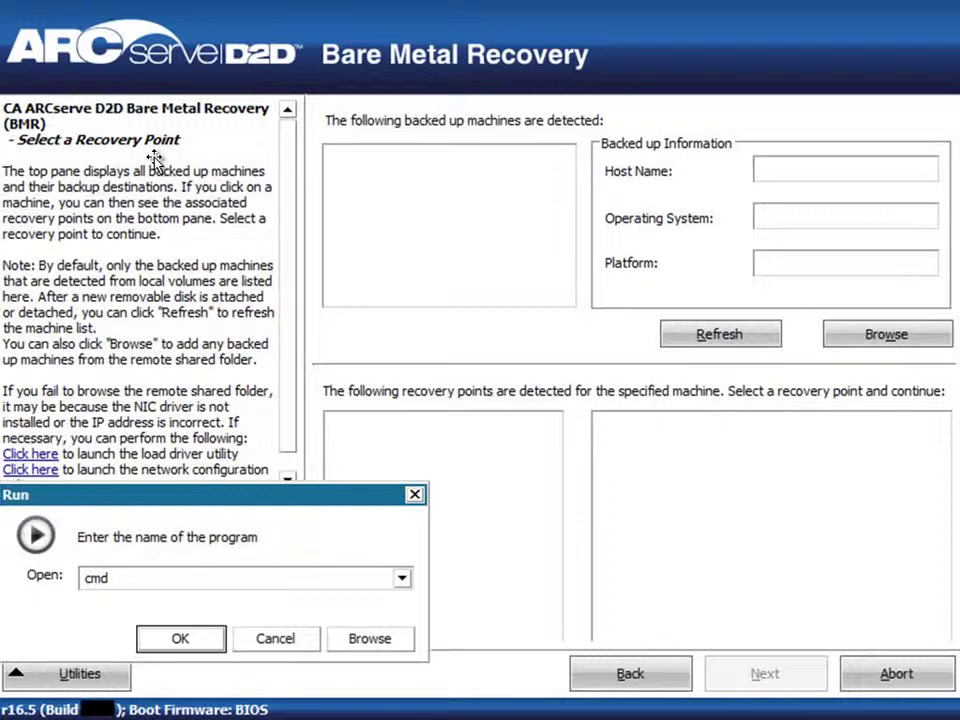
key("Return")
type("ping win-storage")
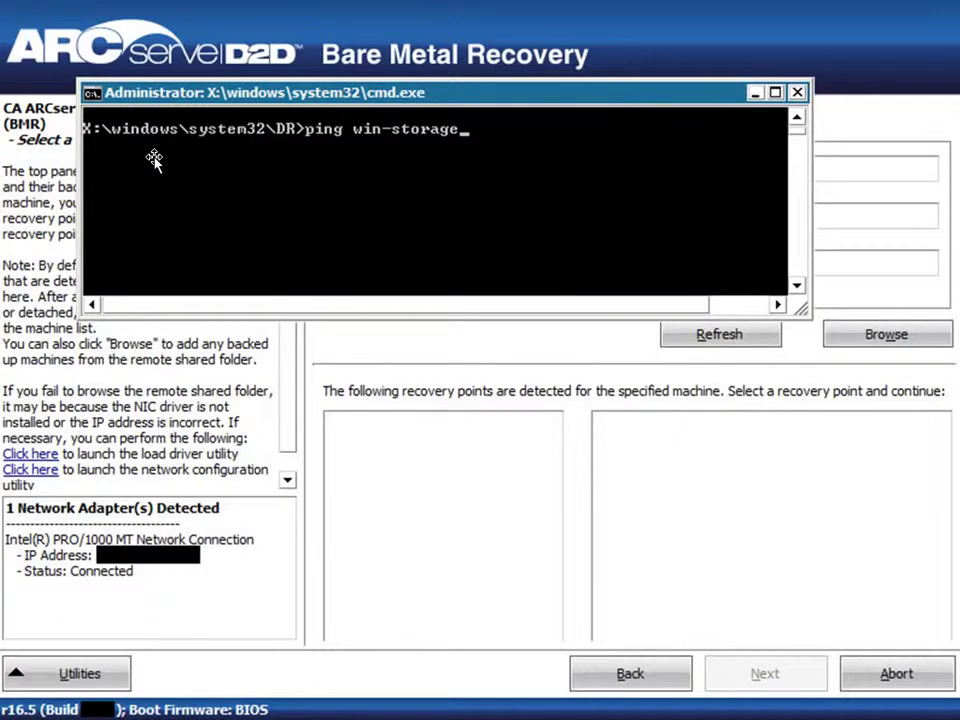
key("Return")
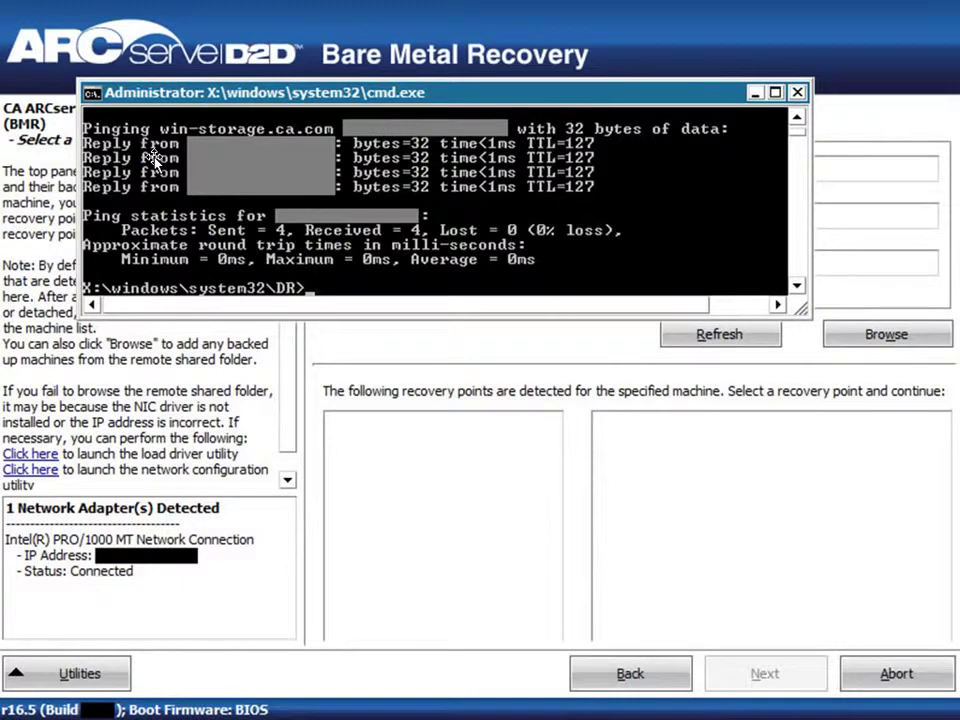
left_click(799, 118)
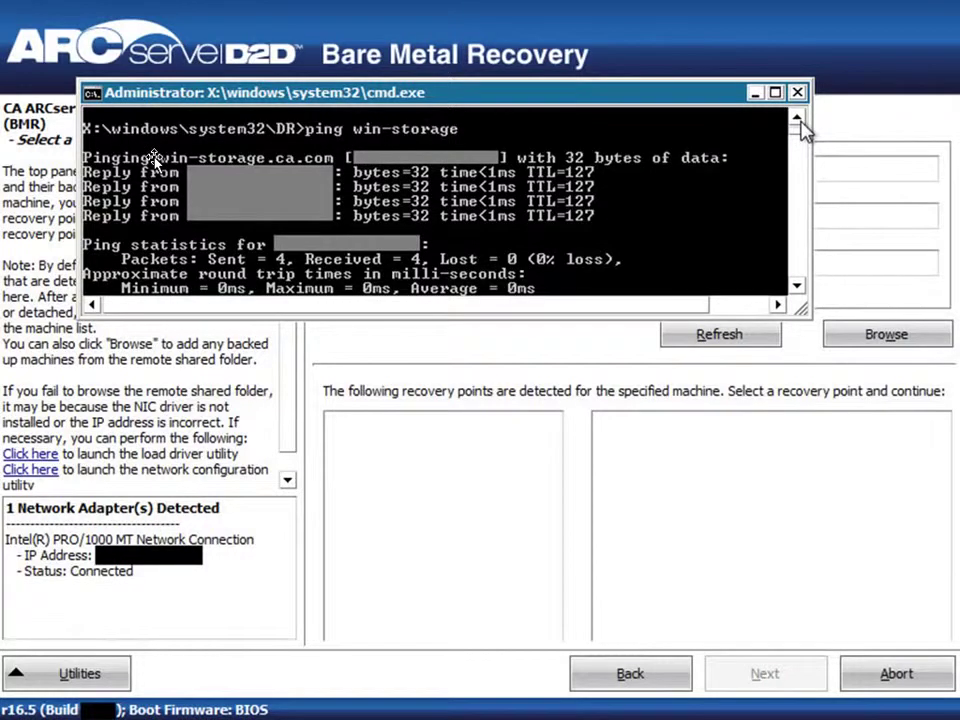
Connect to the \\win-storage\share\ backup location with the administrator user name and account password, and select the WIN-2k8r2 folder.
left_click(928, 355)
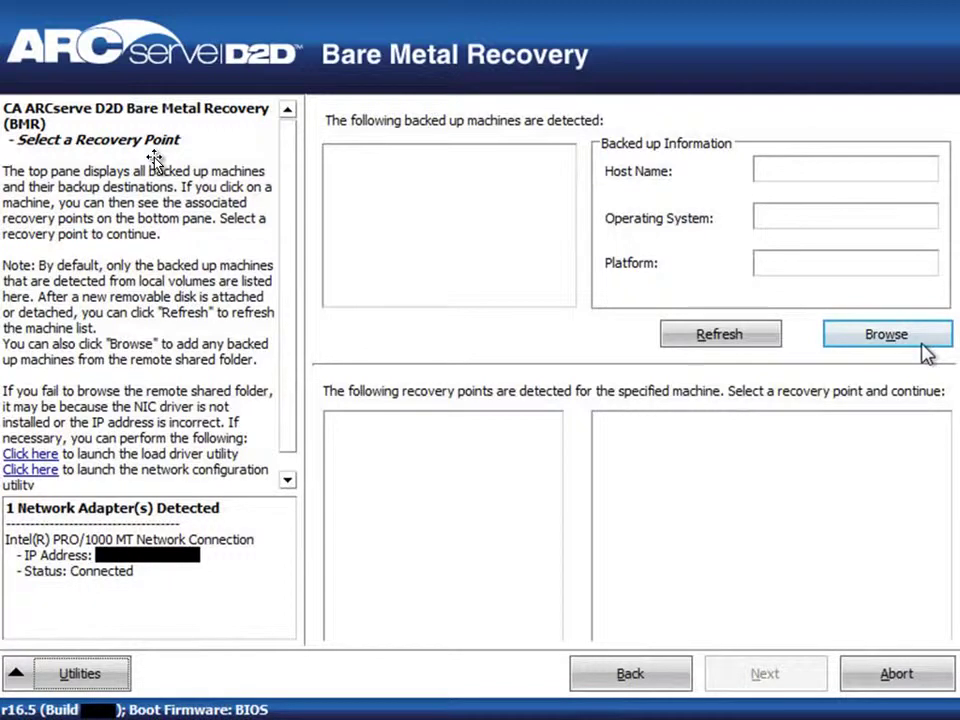
left_click(922, 340)
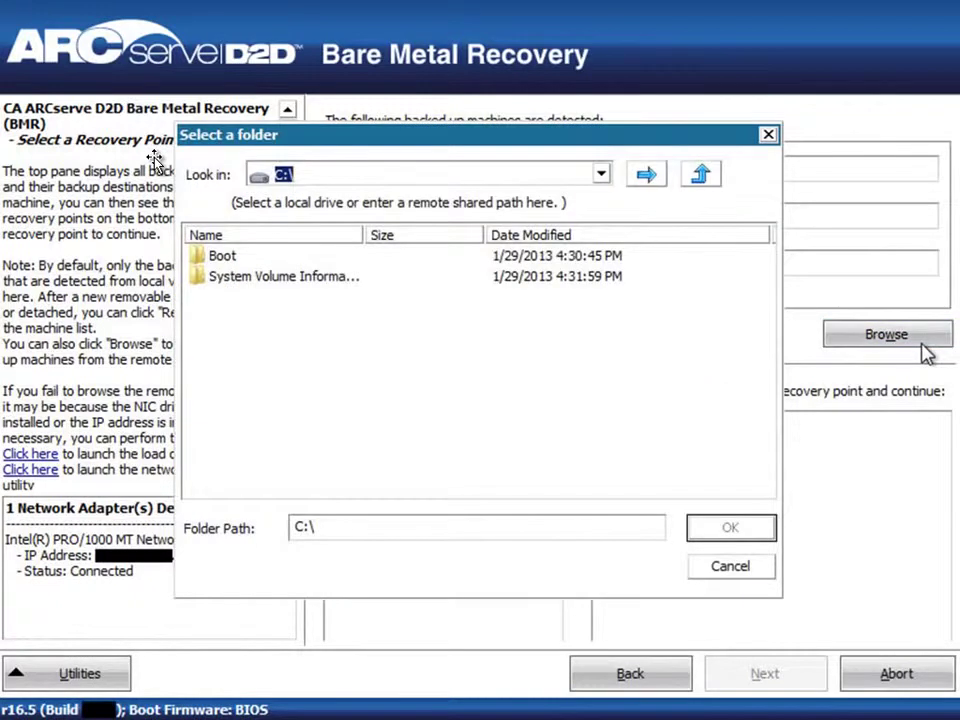
type("\\\\win-storage\\share\\")
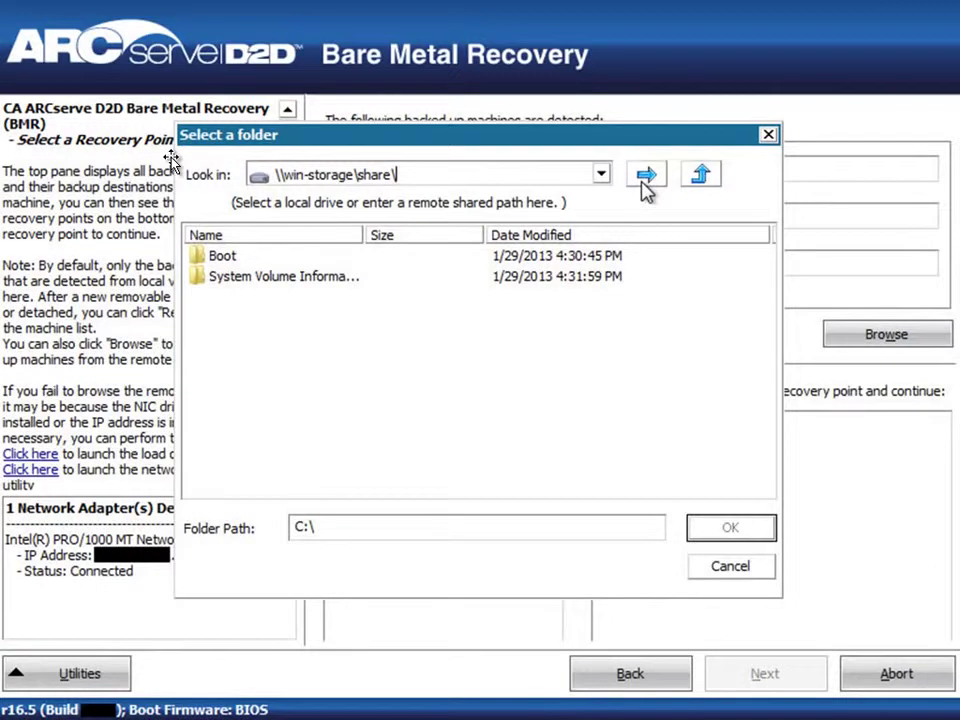
left_click(644, 183)
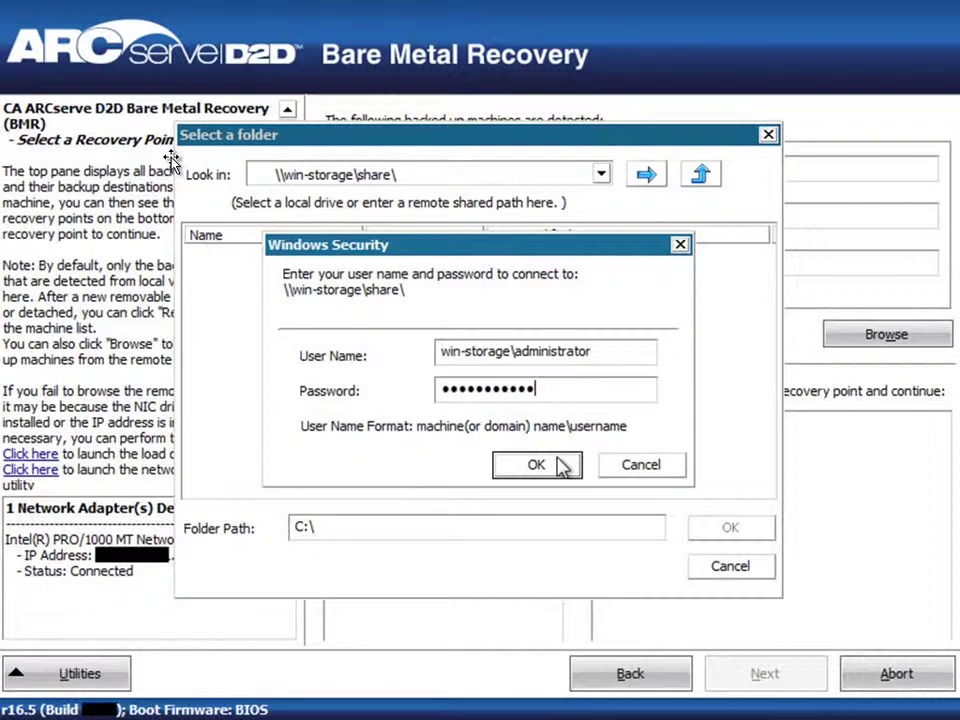
left_click(562, 466)
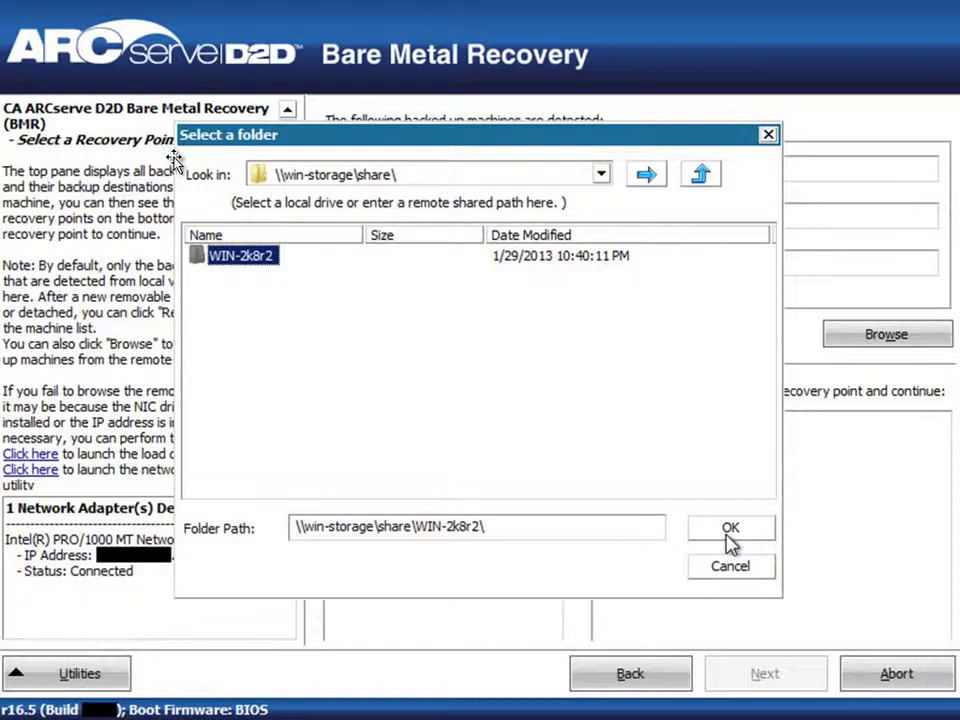
left_click(730, 540)
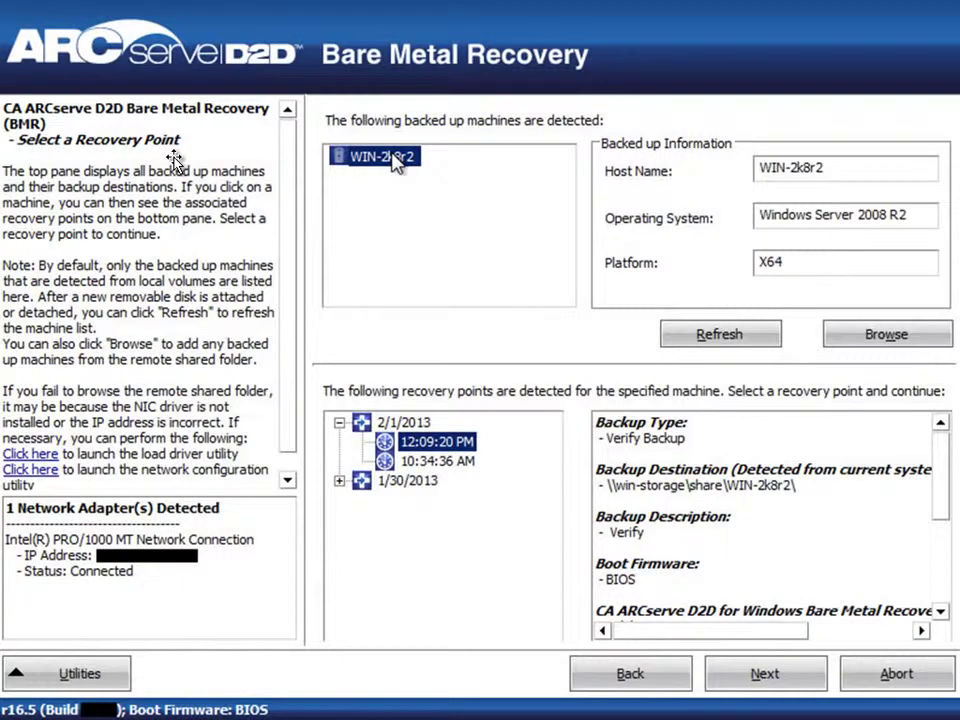
Review the details of WIN-2k8r2's 2/1/2013 12:09:20 PM recovery point and continue with it in Advanced Mode.
left_click(816, 500)
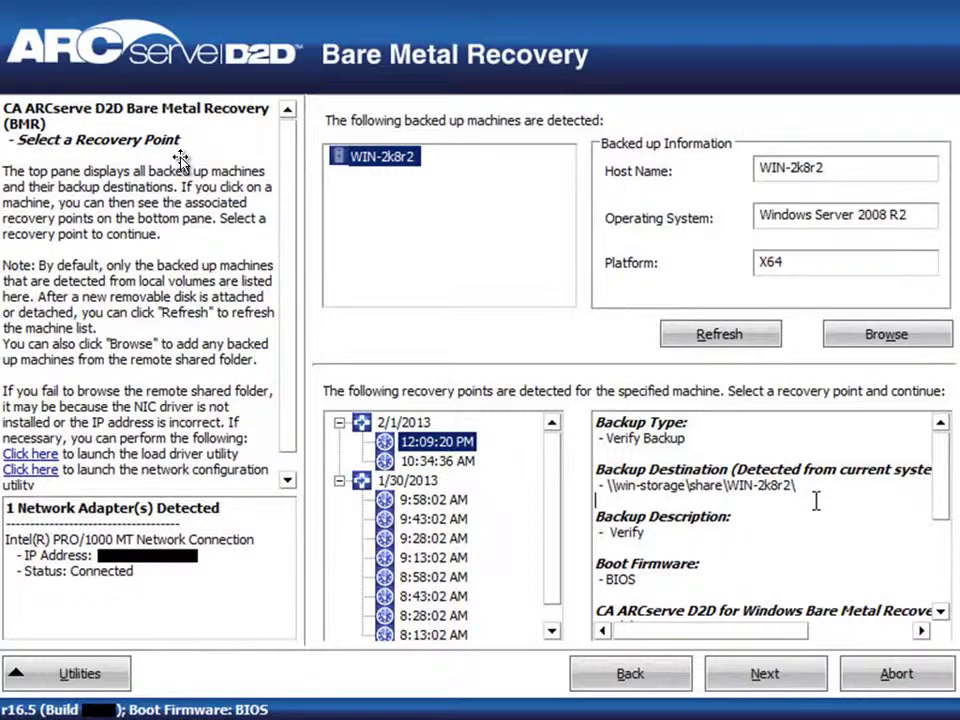
scroll(950, 513, "down", 5)
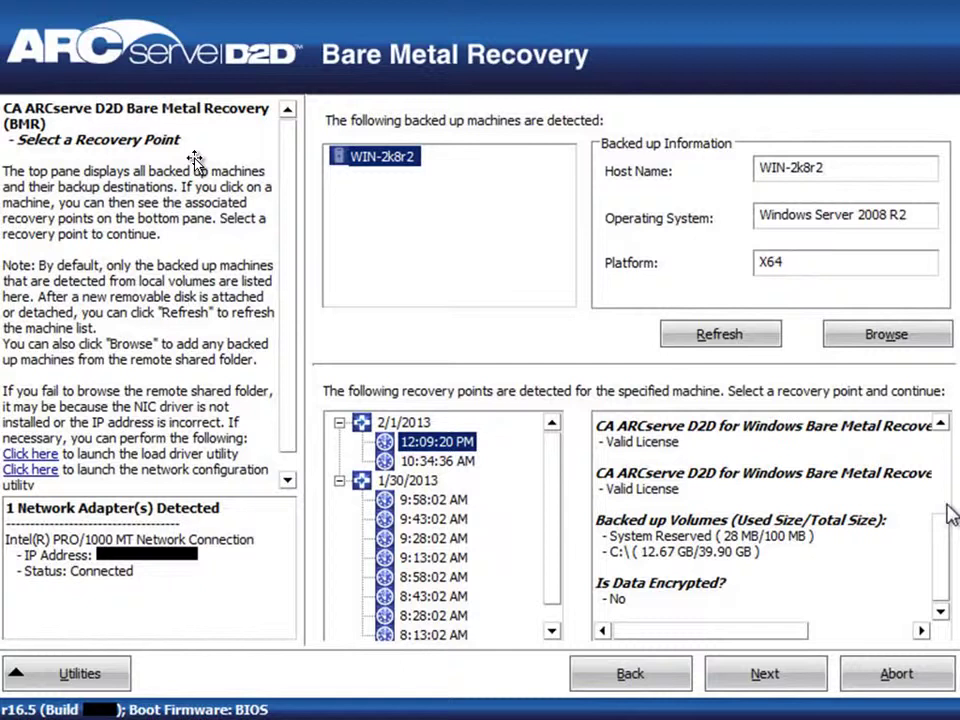
scroll(947, 507, "up", 5)
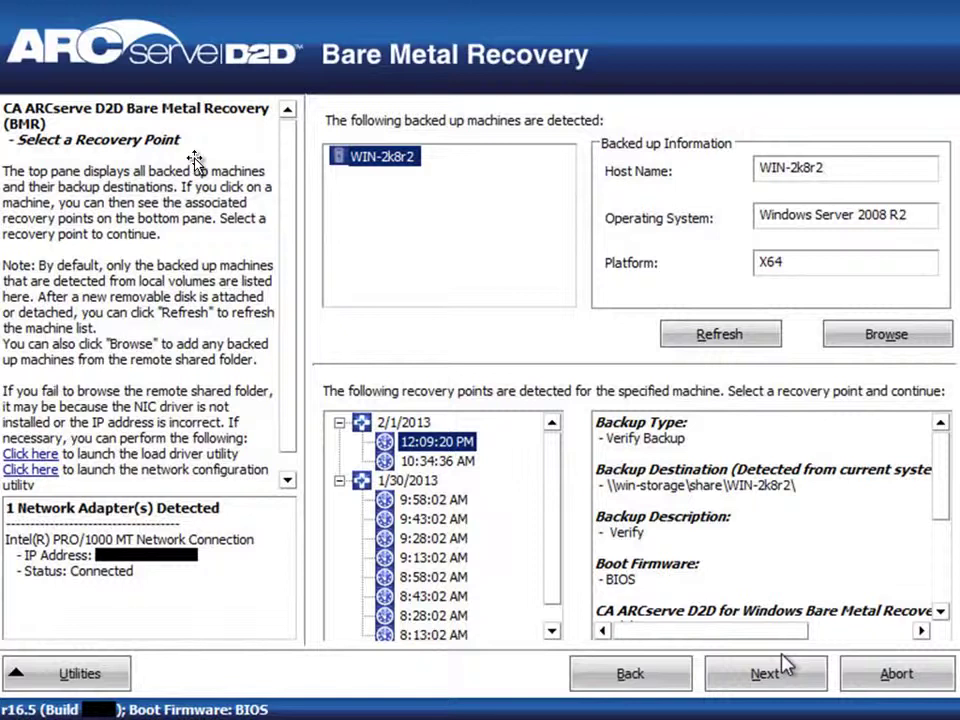
left_click(786, 668)
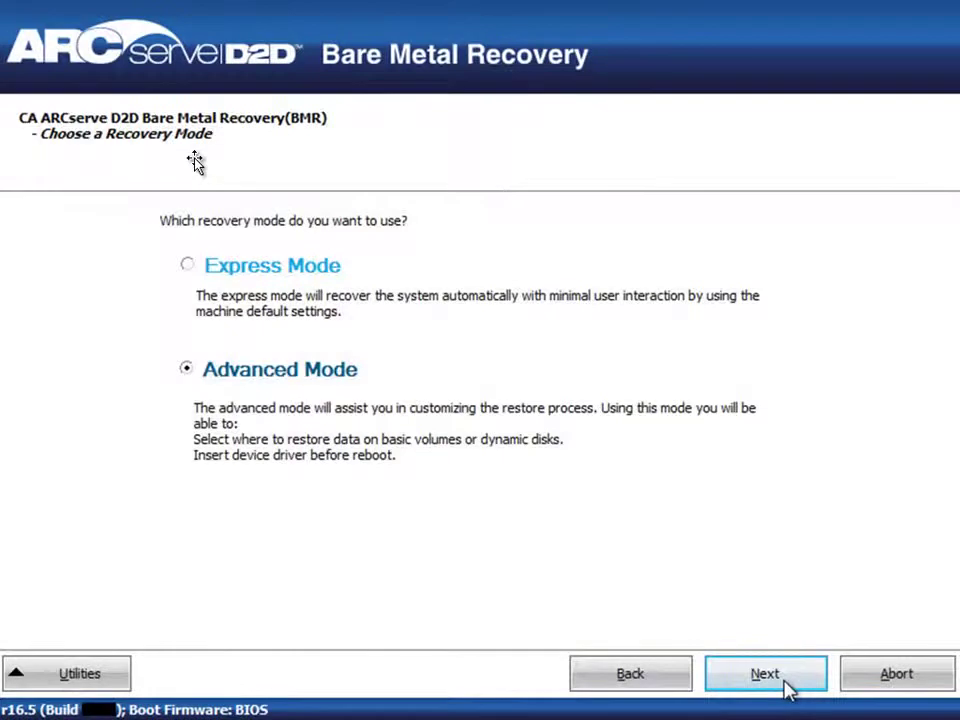
left_click(787, 690)
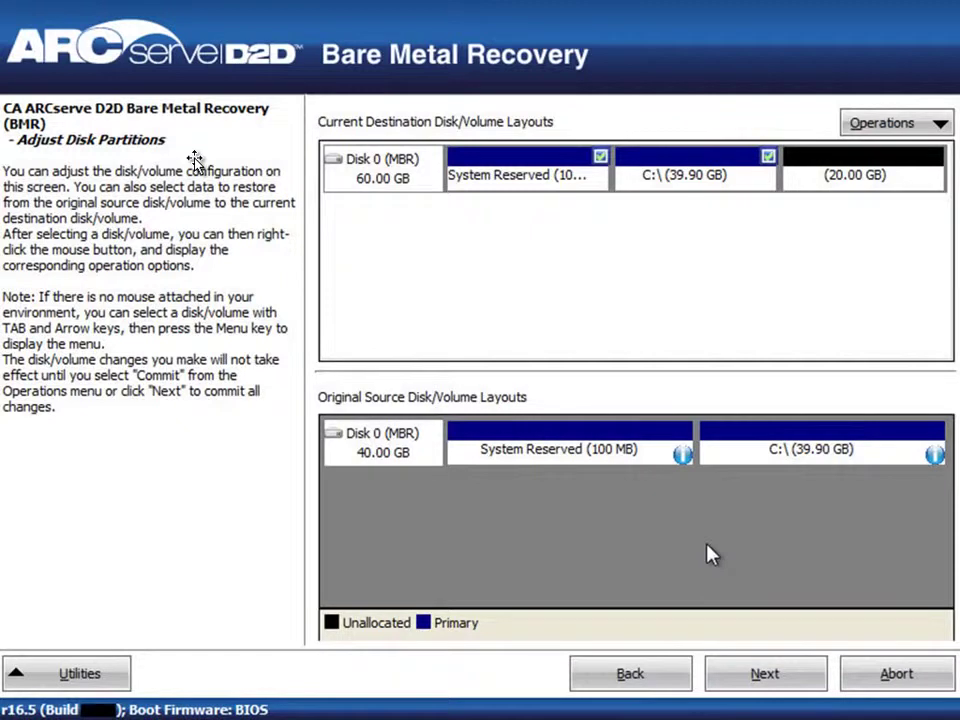
Compare the source and destination disk layouts and resize the destination C:\ volume to 61338 MB.
mouse_move(367, 470)
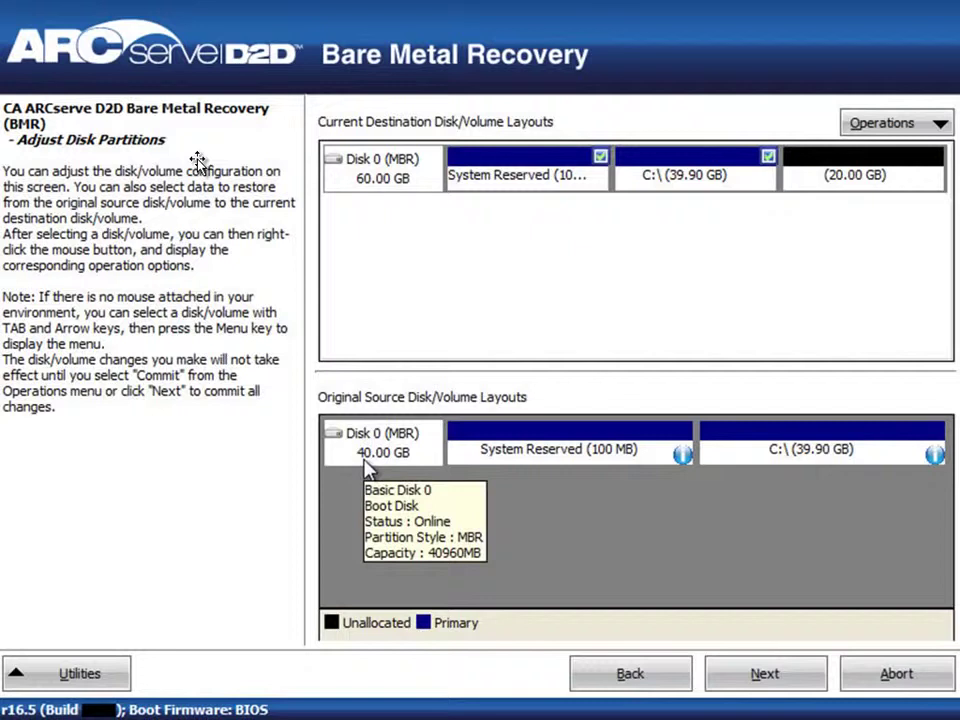
mouse_move(858, 470)
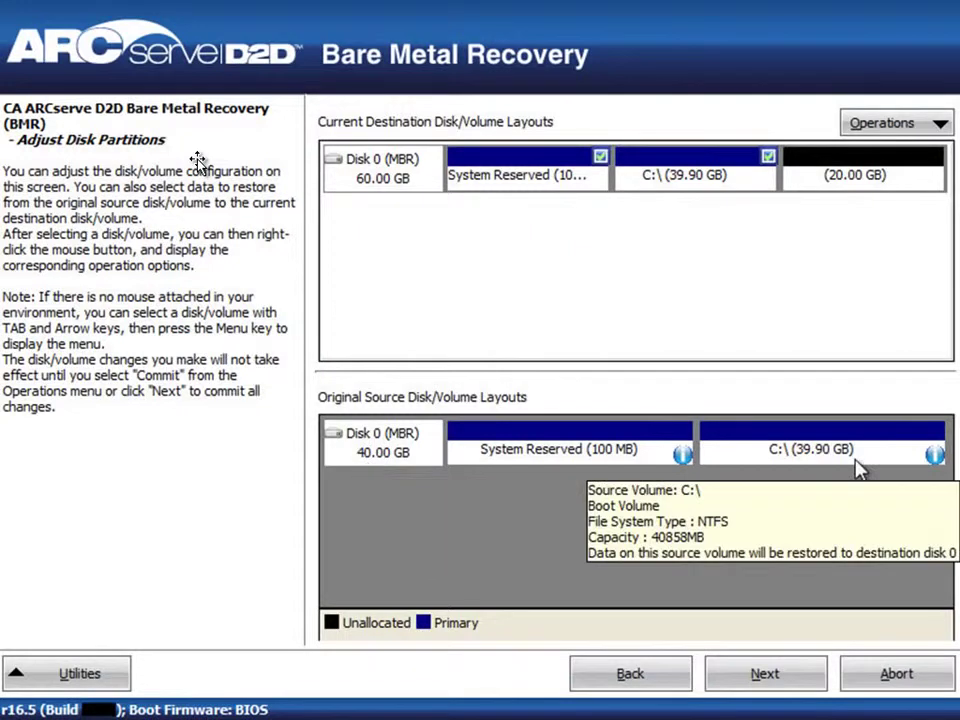
mouse_move(340, 182)
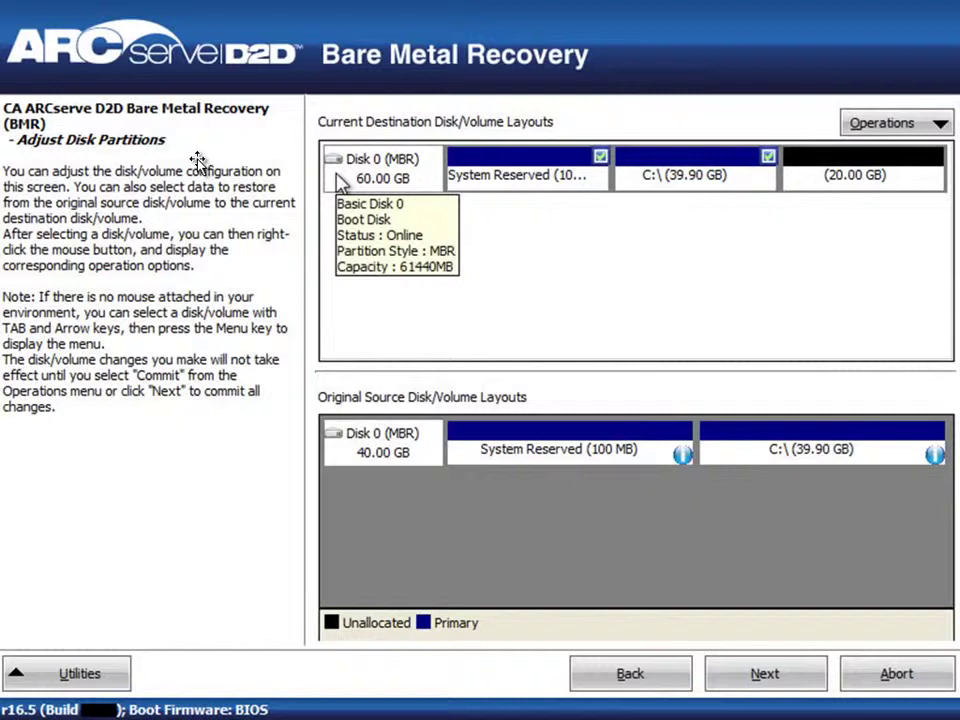
left_click(340, 182)
mouse_move(652, 198)
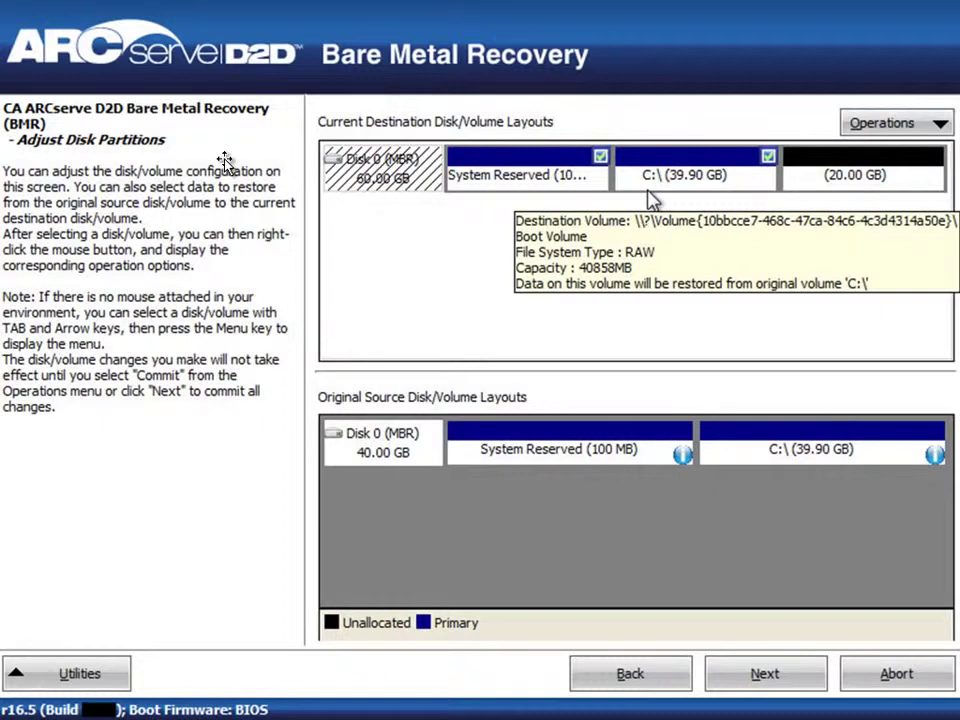
left_click(649, 185)
left_click(905, 124)
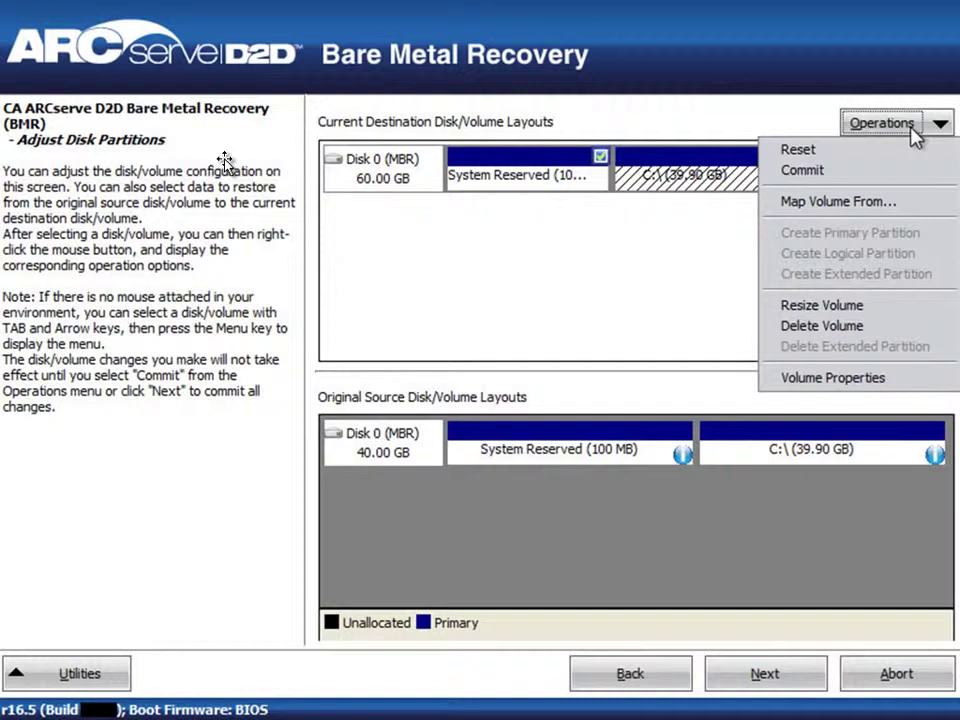
left_click(822, 305)
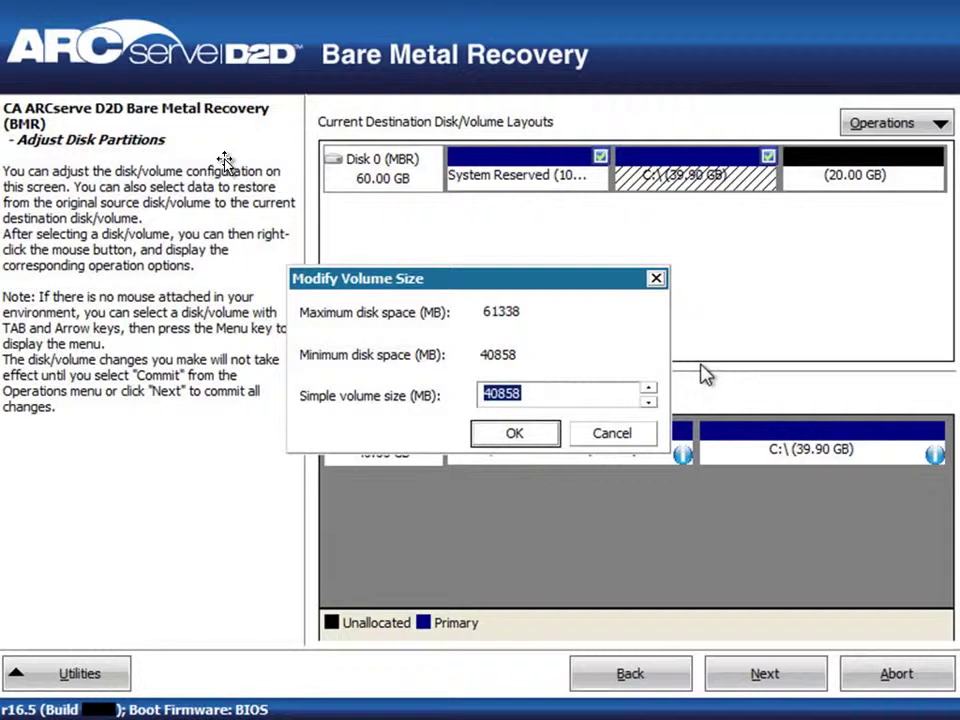
type("61338")
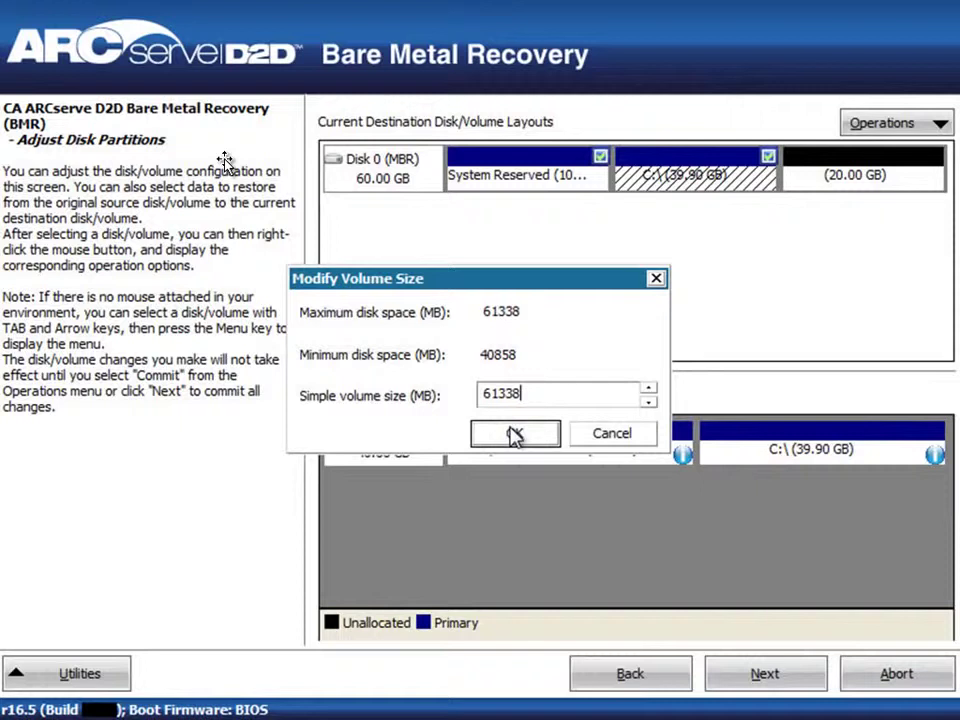
left_click(512, 435)
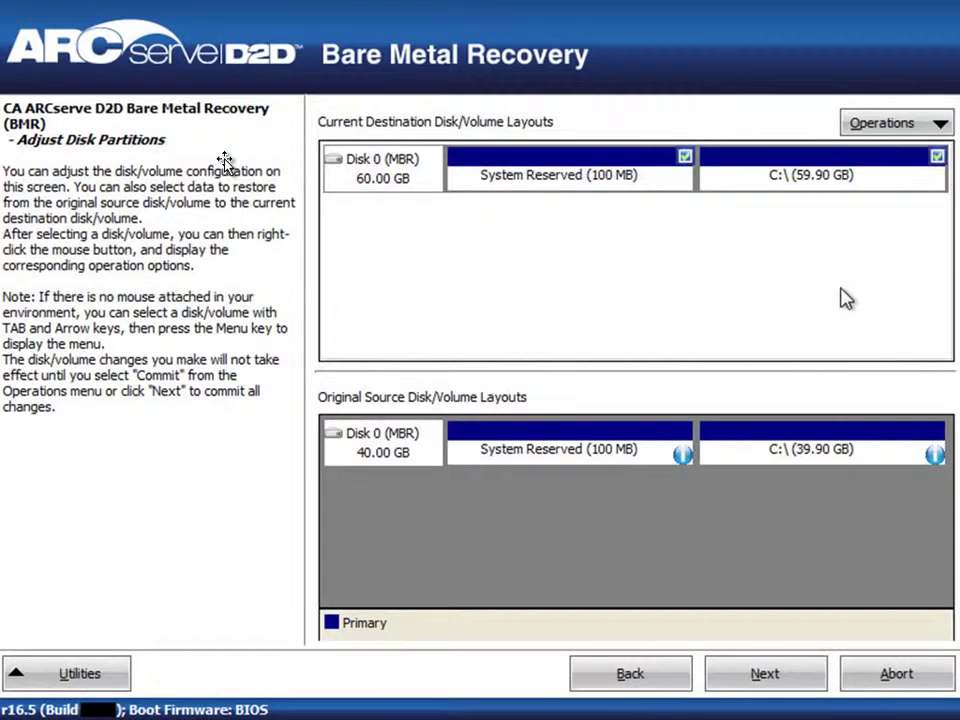
Proceed from the partition layout and submit the listed disk changes for the destination disk.
left_click(938, 123)
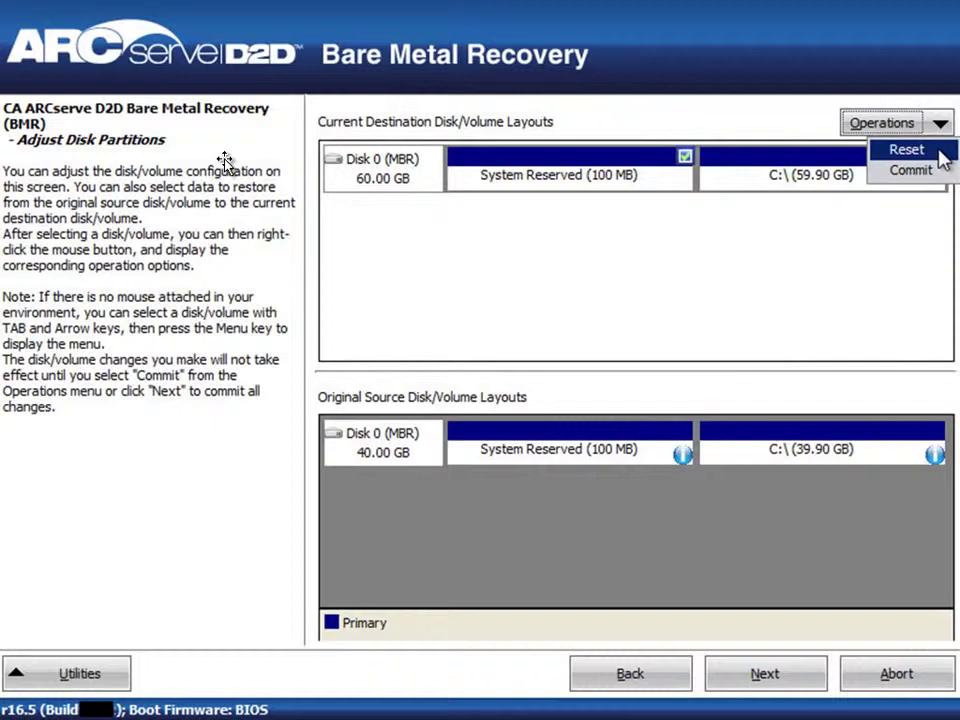
left_click(943, 158)
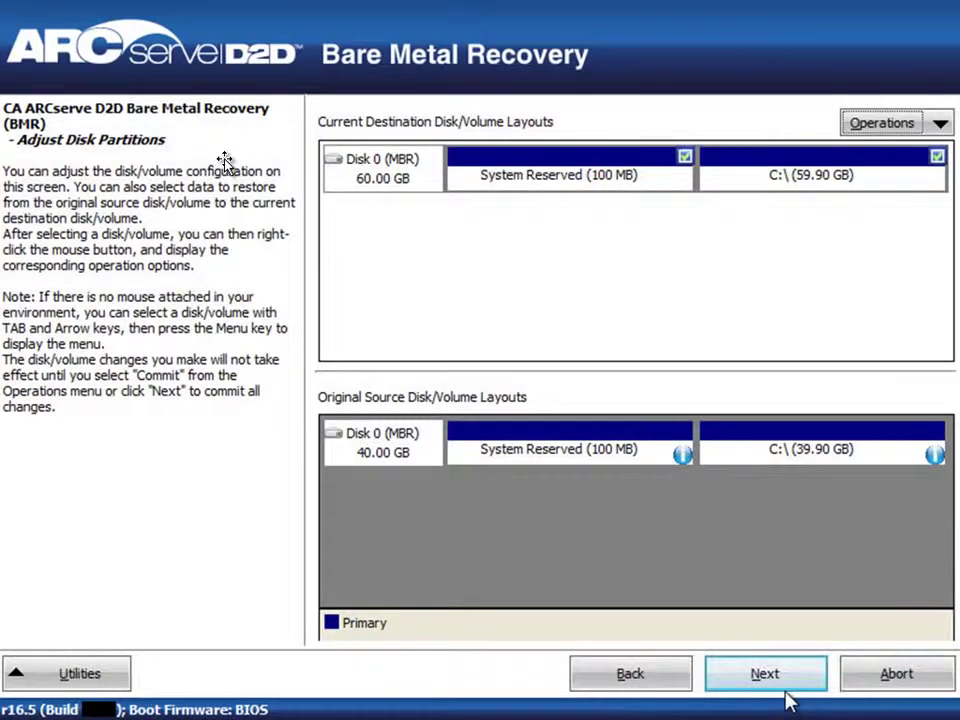
left_click(786, 688)
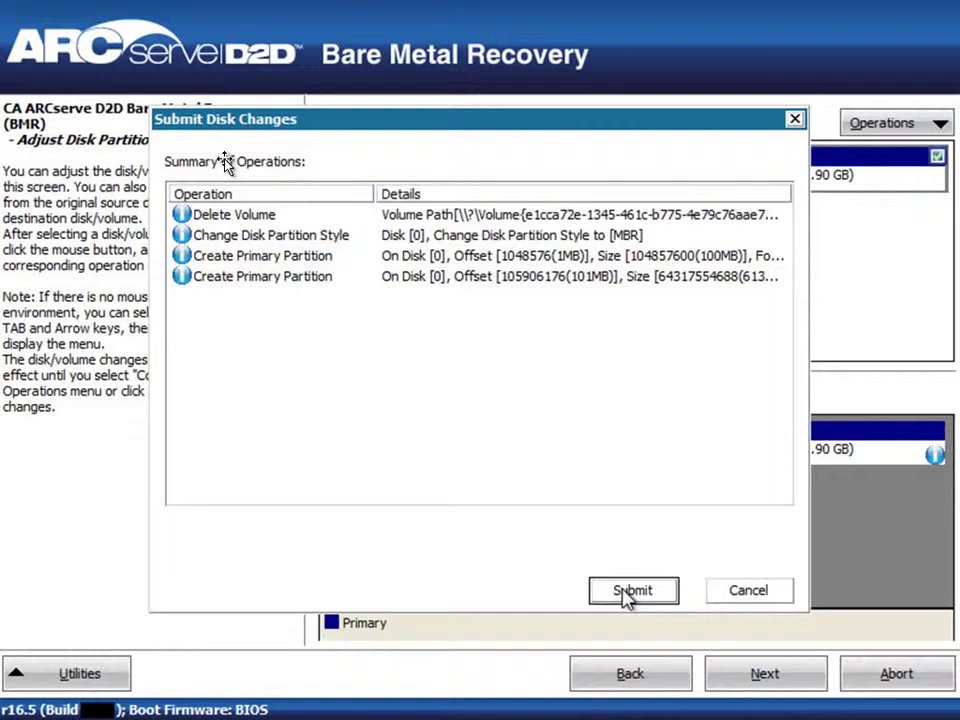
left_click(625, 592)
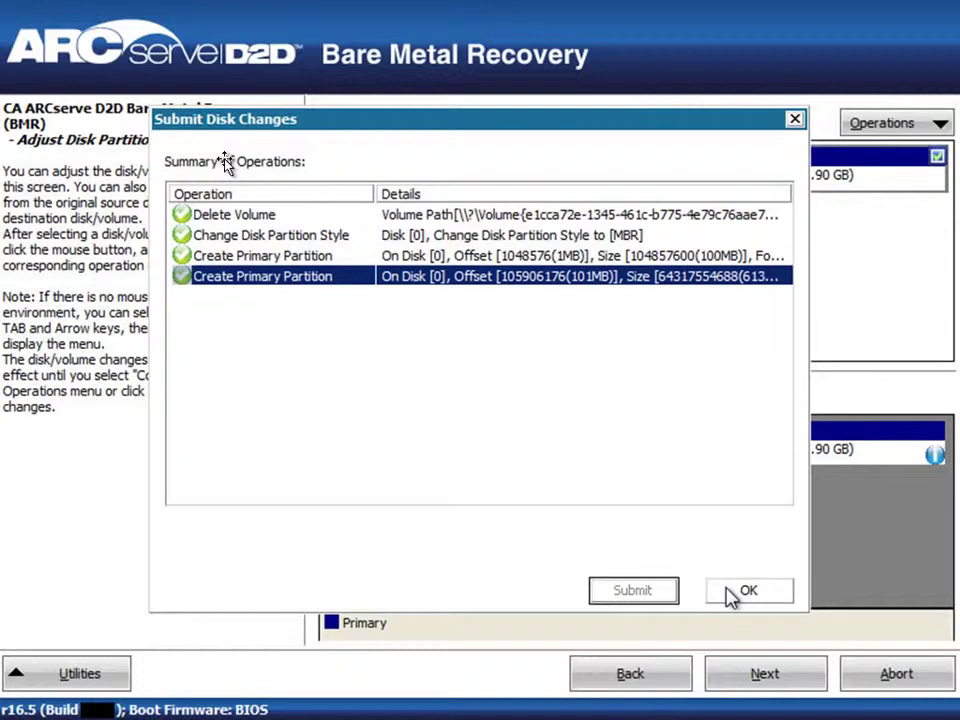
Restore the System Reserved and C:\ volumes to disk 0 with automatic reboot after recovery disabled, and proceed once the restore finishes.
left_click(730, 595)
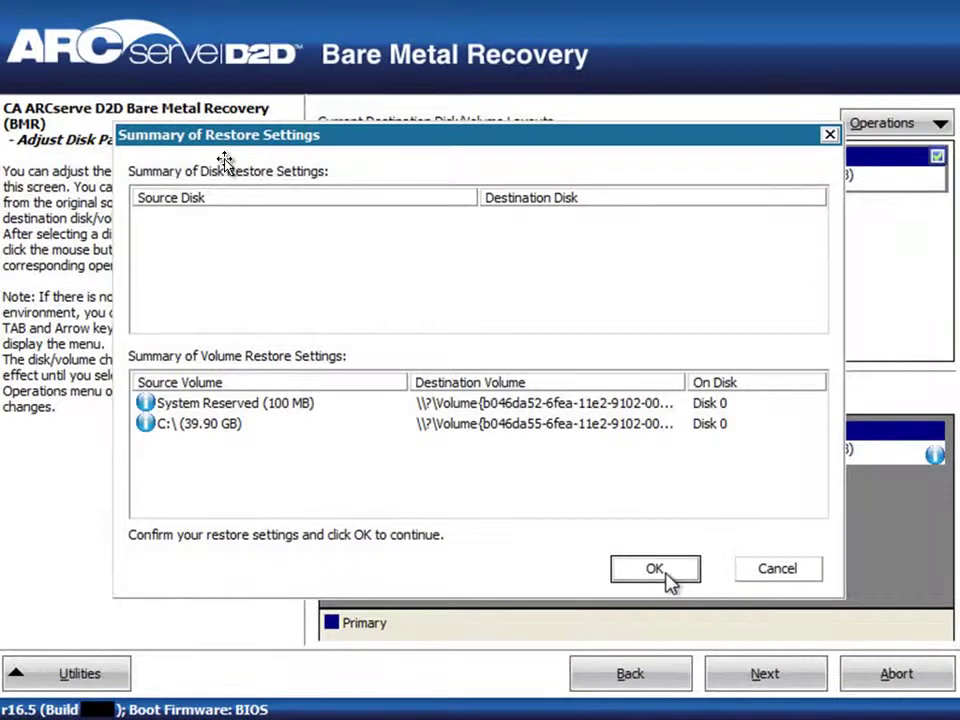
left_click(660, 570)
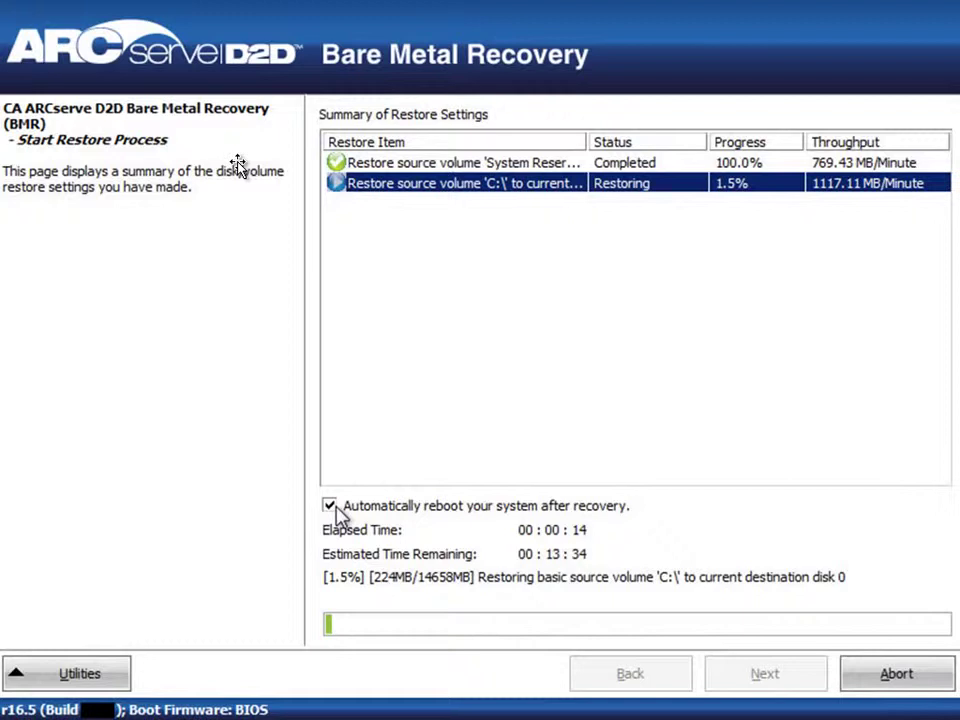
left_click(330, 506)
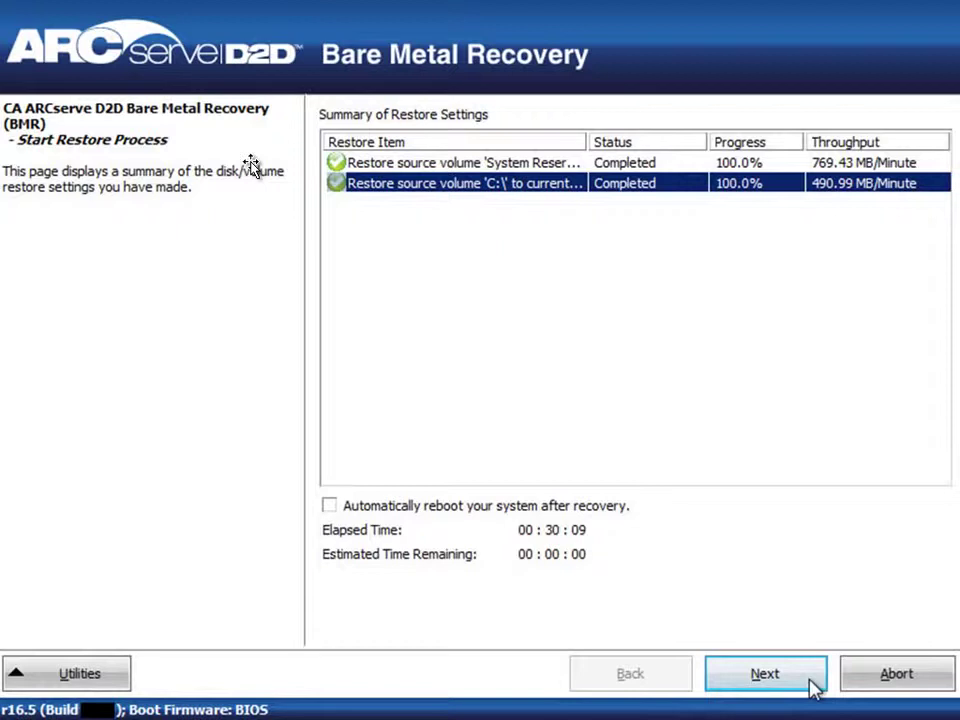
left_click(811, 681)
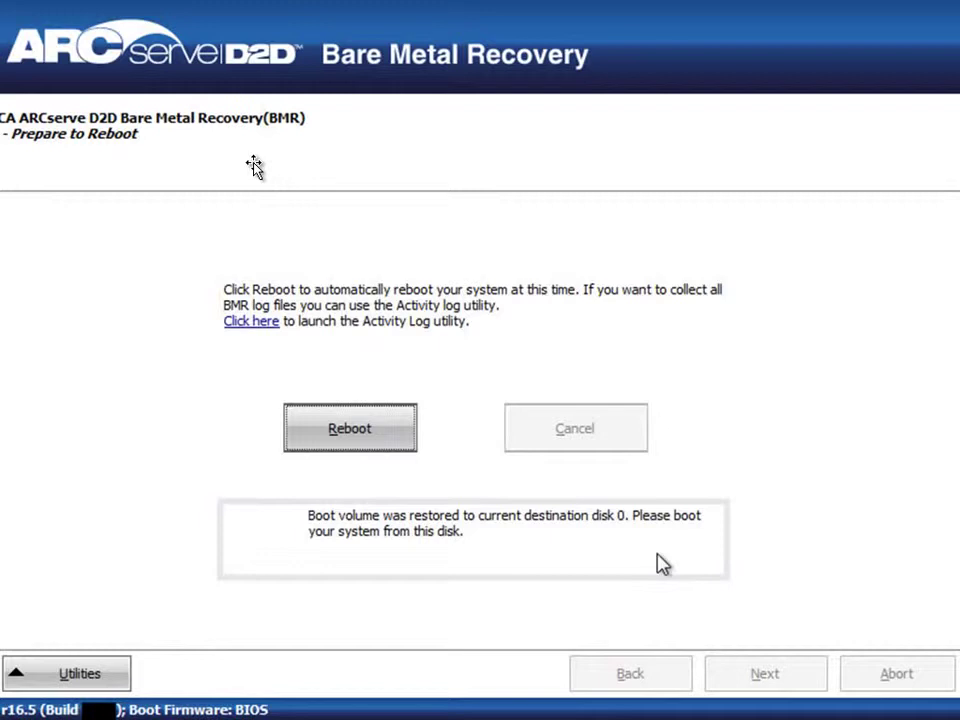
Review the Activity Log messages of the recovery and the log's file options, and close the log.
left_click(272, 328)
left_click(15, 34)
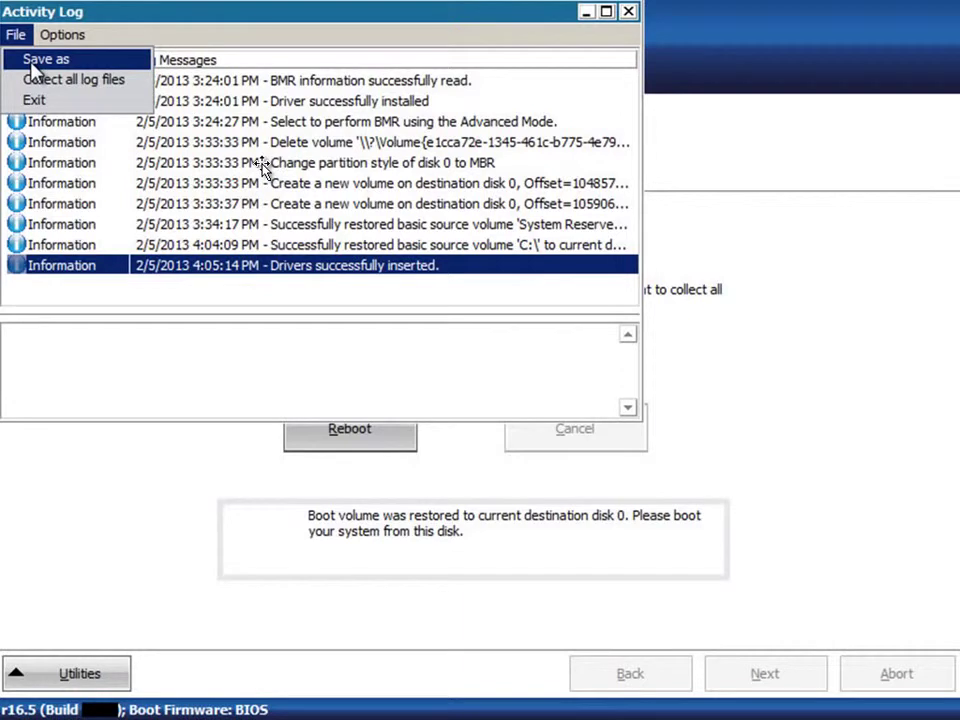
left_click(628, 12)
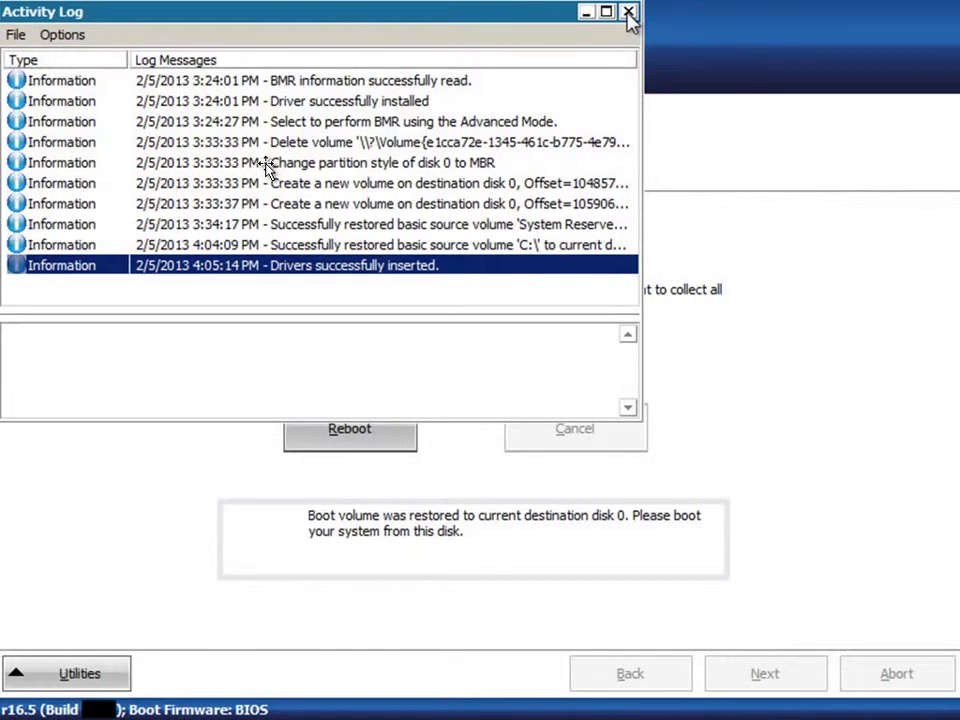
left_click(628, 12)
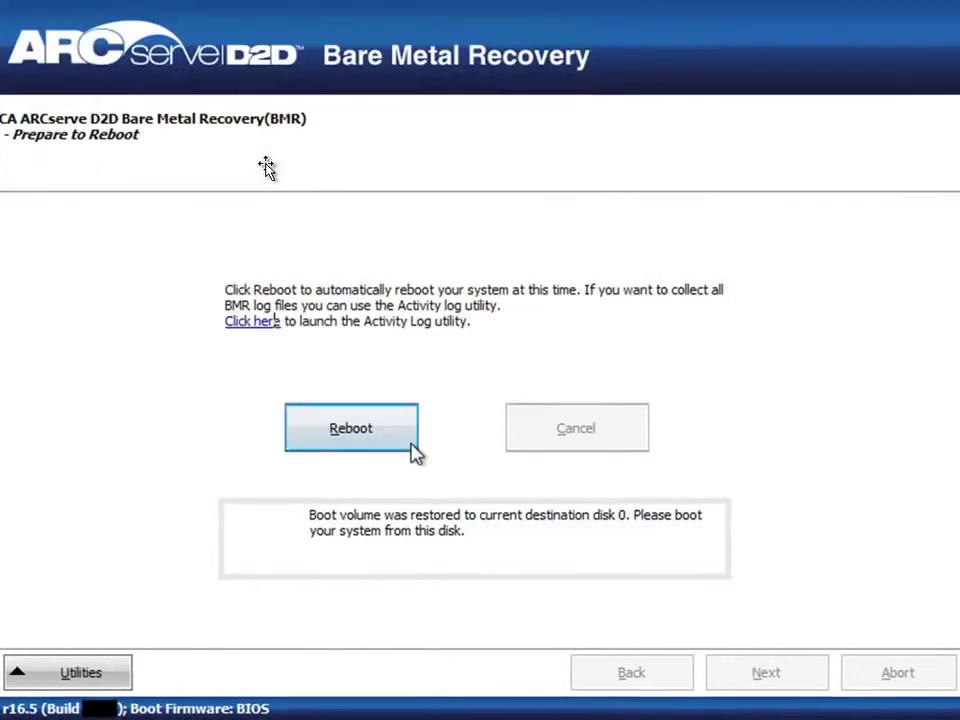